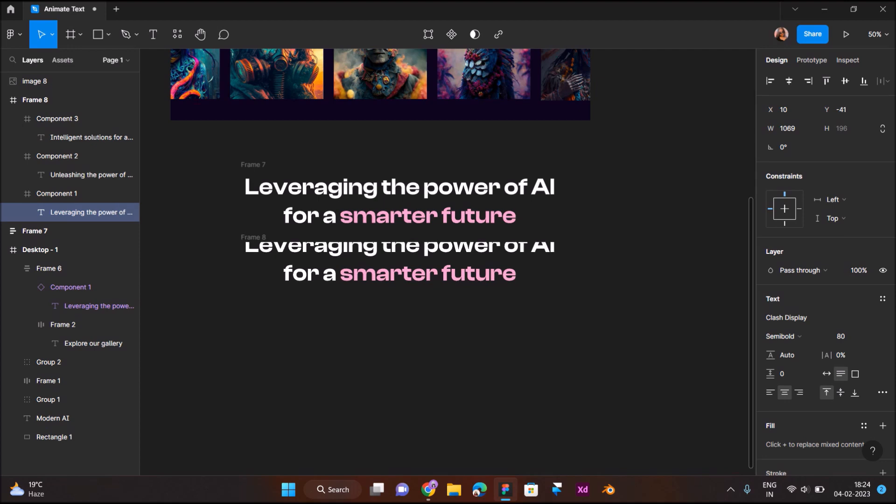
key(Up)
key(Up)
key(Up)
key(Up)
key(Up)
key(Up)
key(Up)
key(Up)
key(Up)
key(Up)
key(Up)
key(Up)
key(Up)
key(Up)
key(Up)
key(Up)
key(Up)
key(Up)
key(Up)
key(Up)
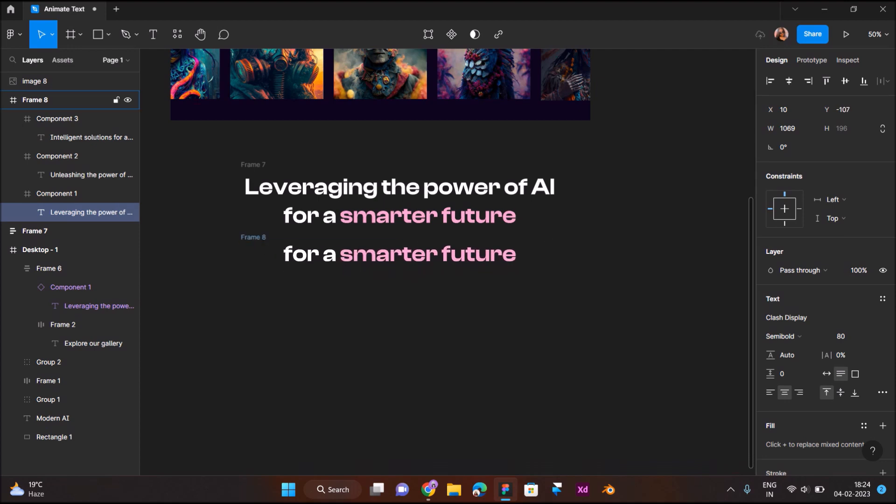
key(Up)
key(Up)
key(Up)
key(Up)
key(Up)
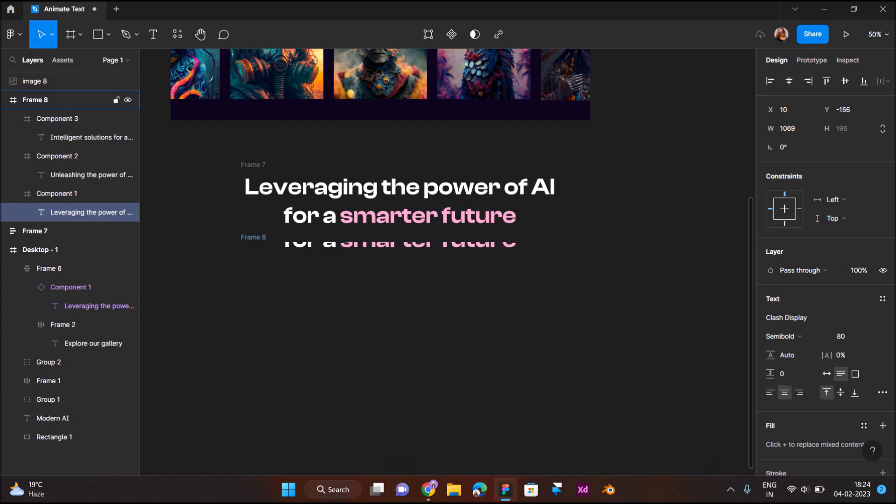
key(ctrl+z)
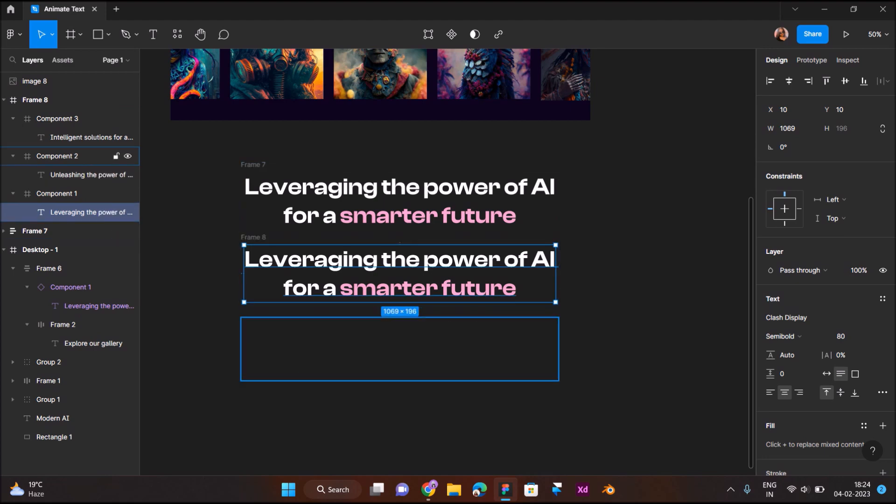
Group Component 1, Component 2 and Component 3 together inside Frame 8
shift+click(71, 156)
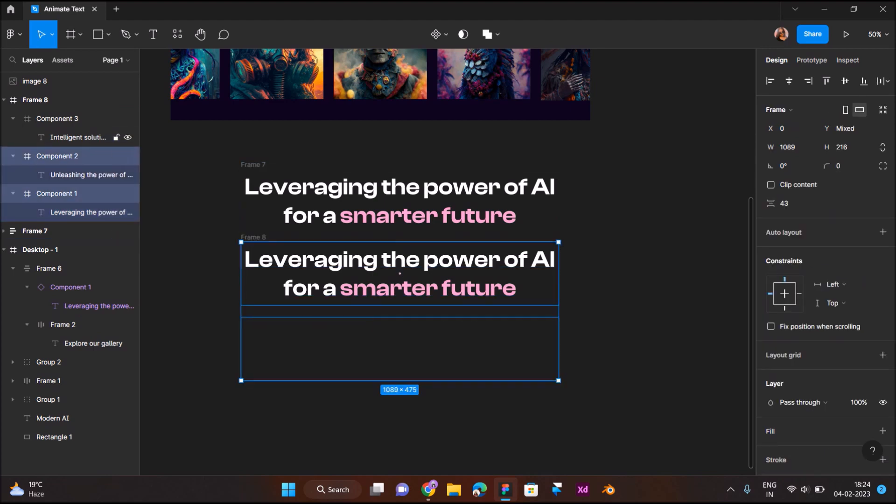
click(70, 118)
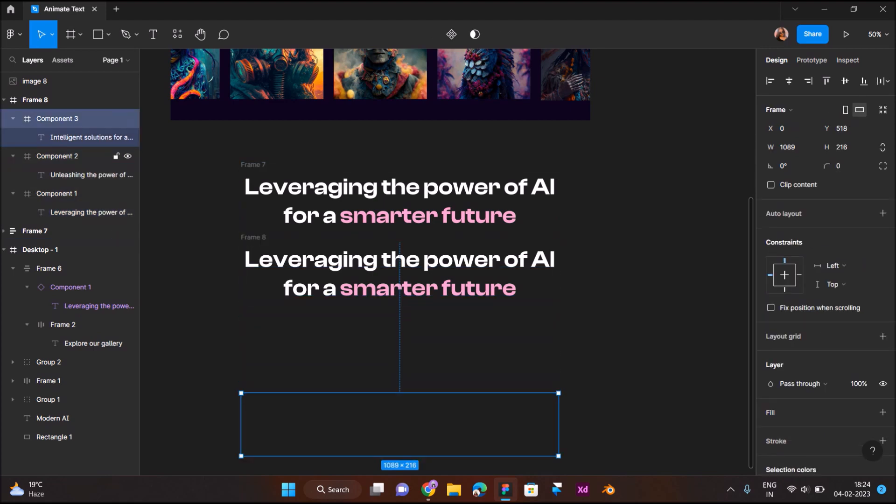
shift+click(70, 156)
shift+click(70, 194)
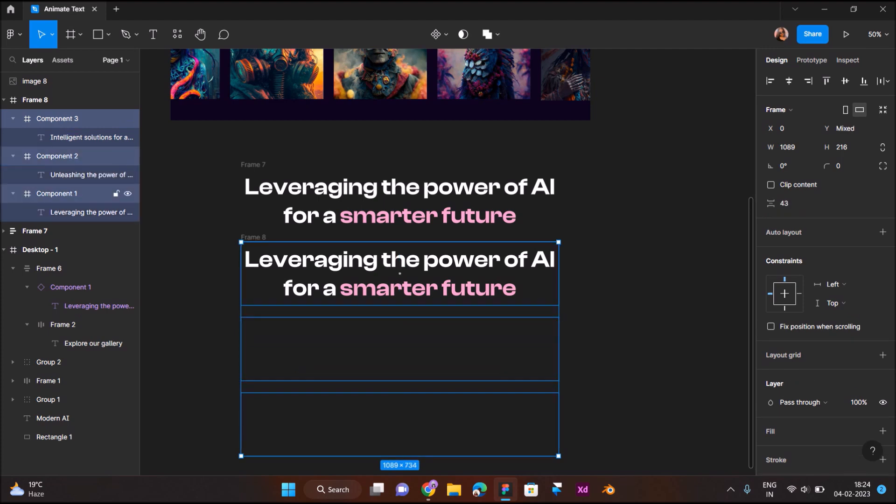
key(ctrl+g)
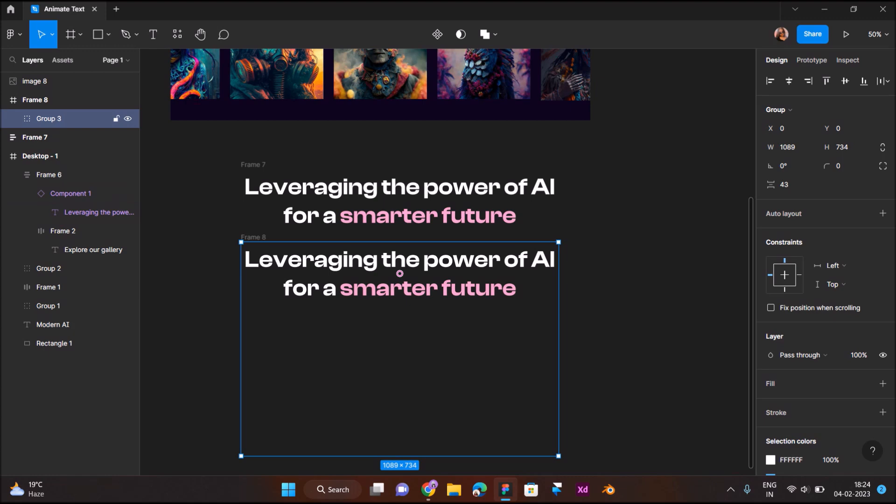
Move the new group up to Y -257 so Frame 8 frames the "Unleashing the power of AI for your business" heading
double_click(401, 273)
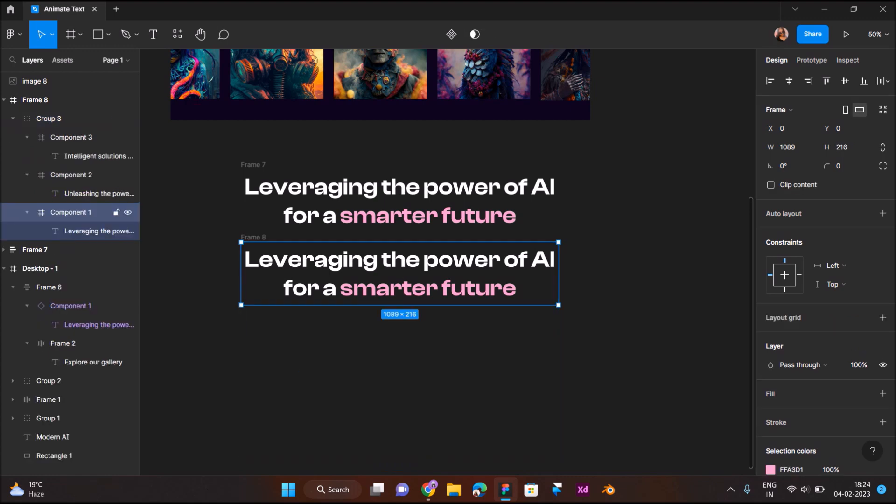
key(Escape)
drag(400, 273, 400, 203)
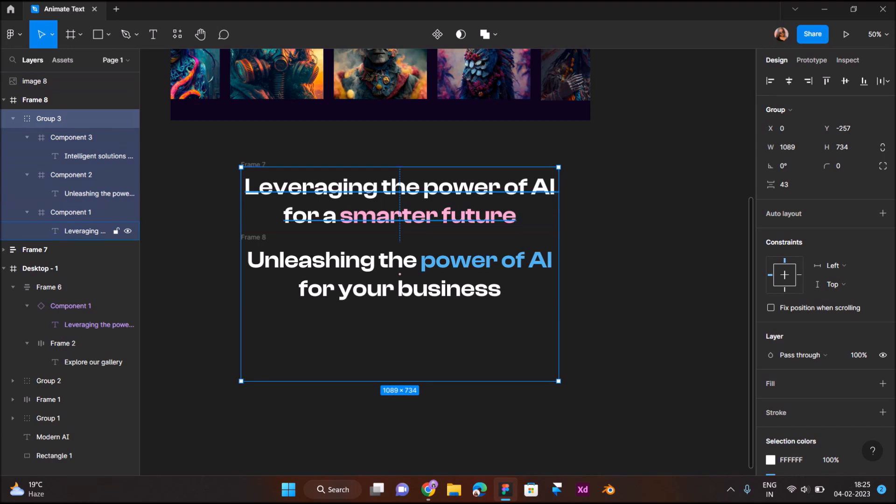
Set the layer opacity of Component 1 and Component 3 inside Frame 8's group to 0%
click(71, 213)
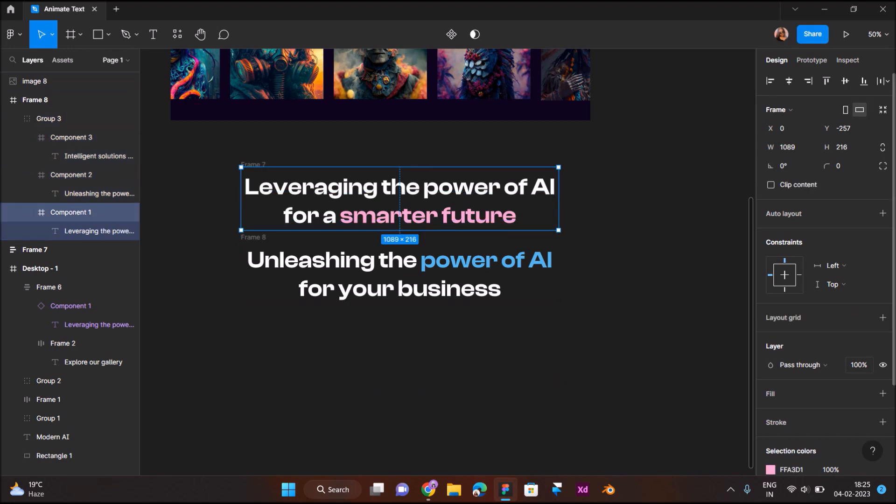
click(859, 365)
text(0)
key(Return)
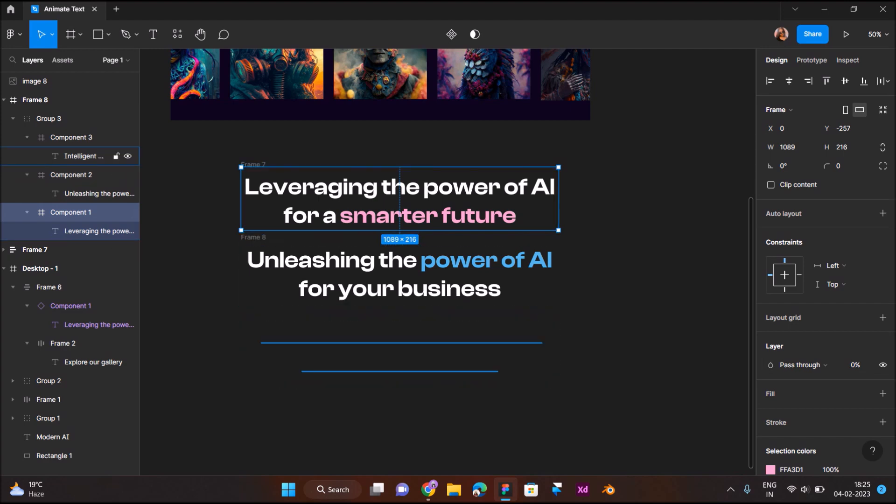
click(71, 138)
click(859, 365)
text(0)
key(Return)
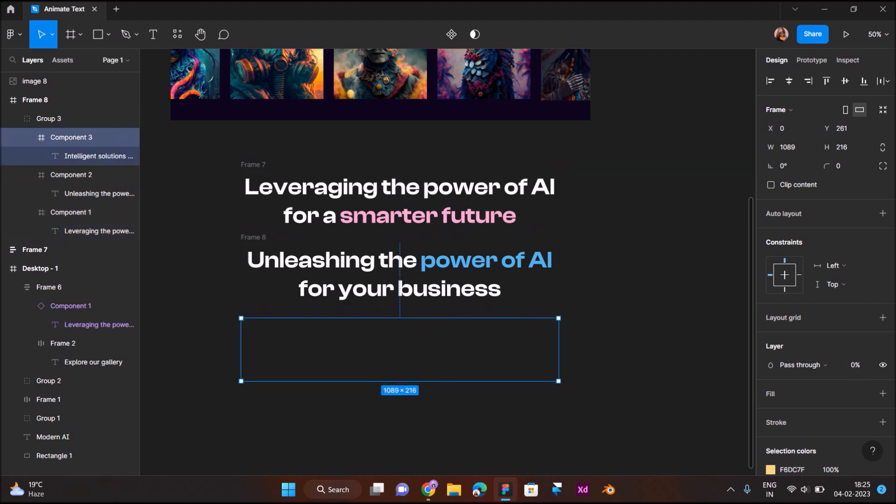
Open the shared layer opacity of Component 2 and Component 3 inside Frame 7 for editing
click(254, 165)
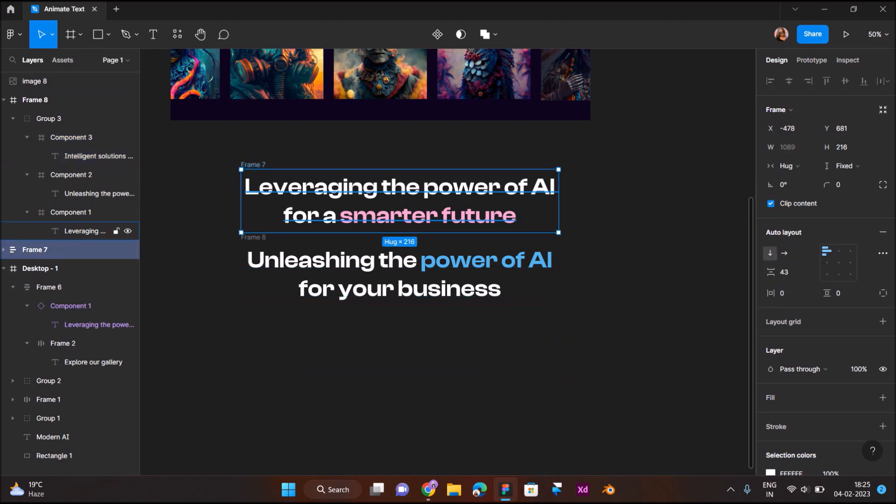
click(4, 250)
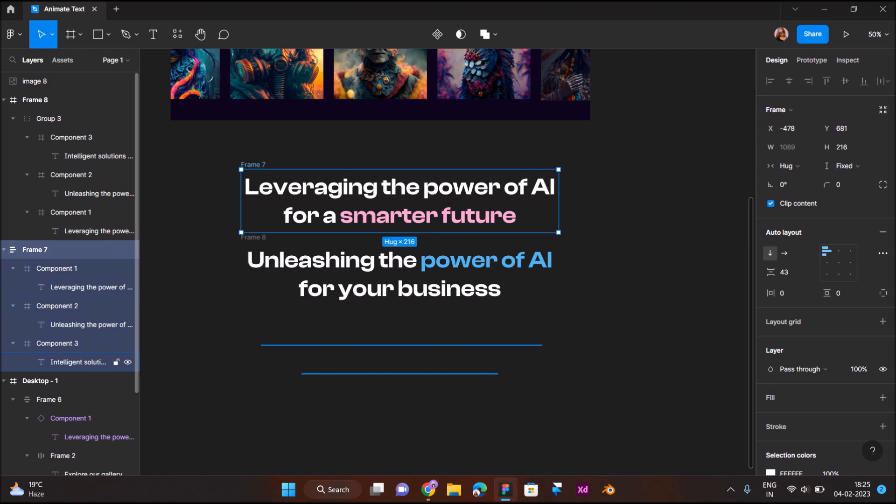
click(78, 362)
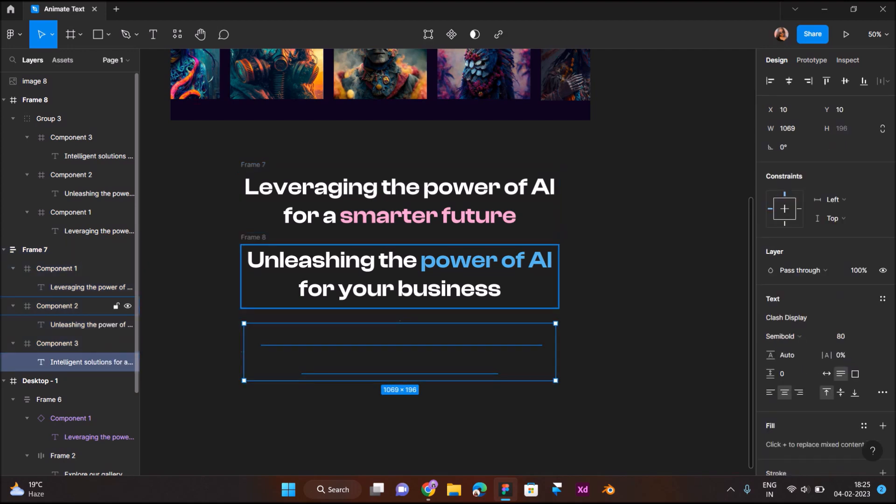
click(57, 305)
shift+click(58, 343)
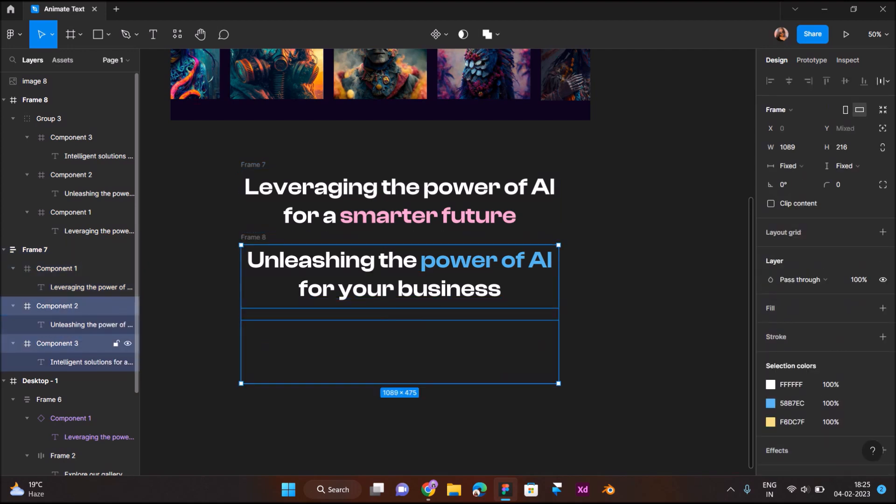
click(855, 280)
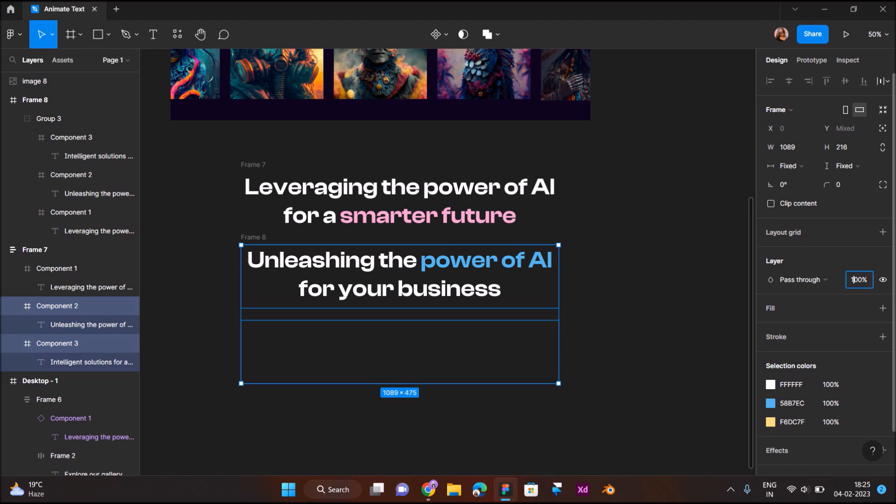
key(Escape)
key(Escape)
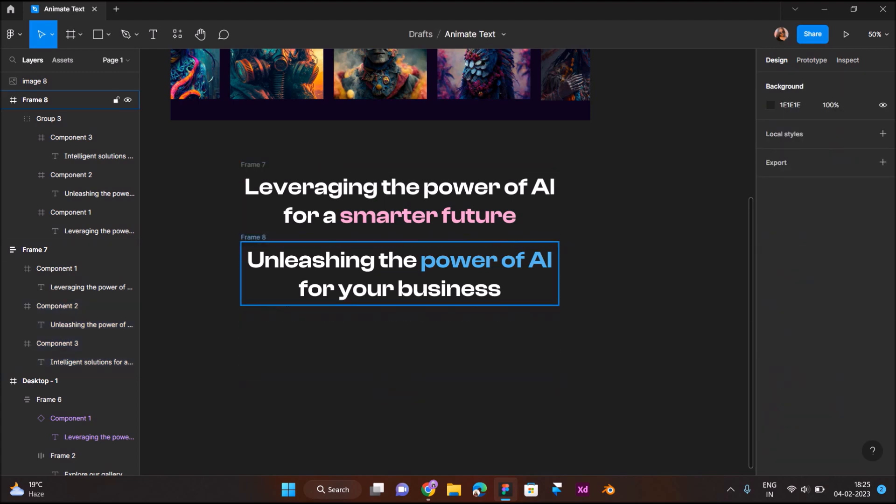
Duplicate Frame 8 directly below itself with a gap of 33 and shift the group inside the copy partway upward
click(253, 238)
drag(400, 274, 400, 347)
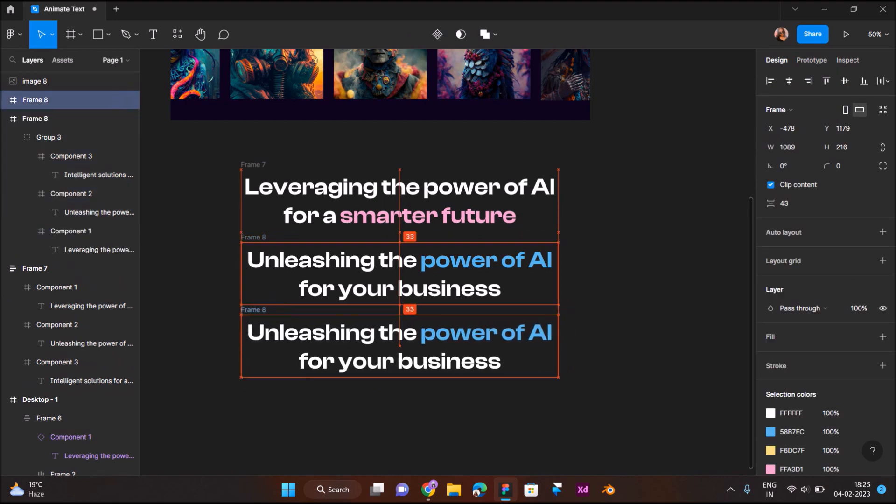
double_click(400, 347)
drag(400, 347, 401, 311)
Make Component 3, holding the "Intelligent solutions" heading, fully opaque inside Frame 9
click(89, 156)
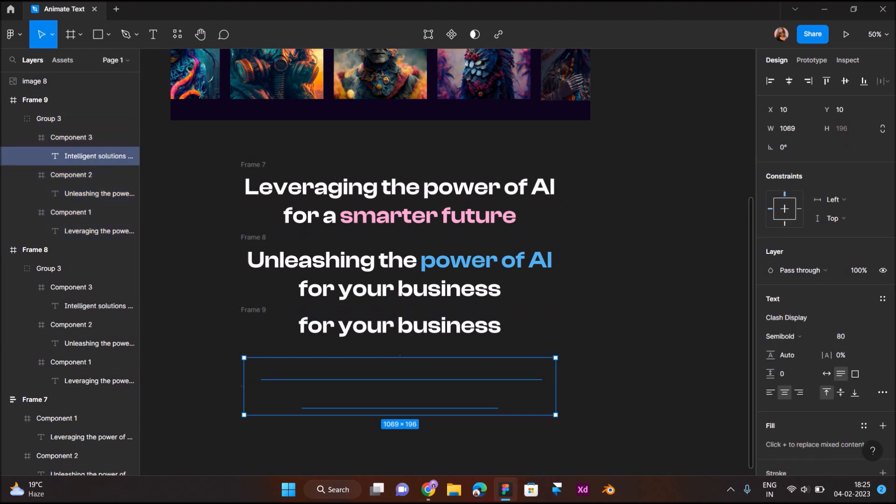
click(89, 137)
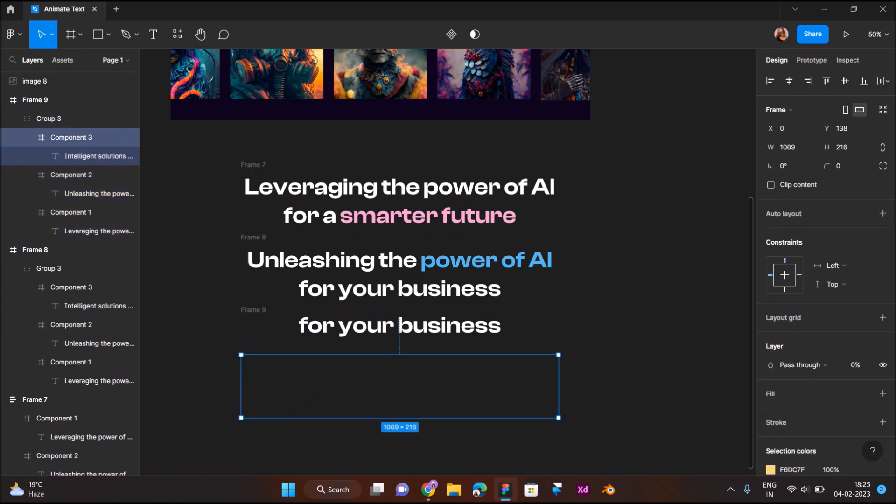
click(856, 365)
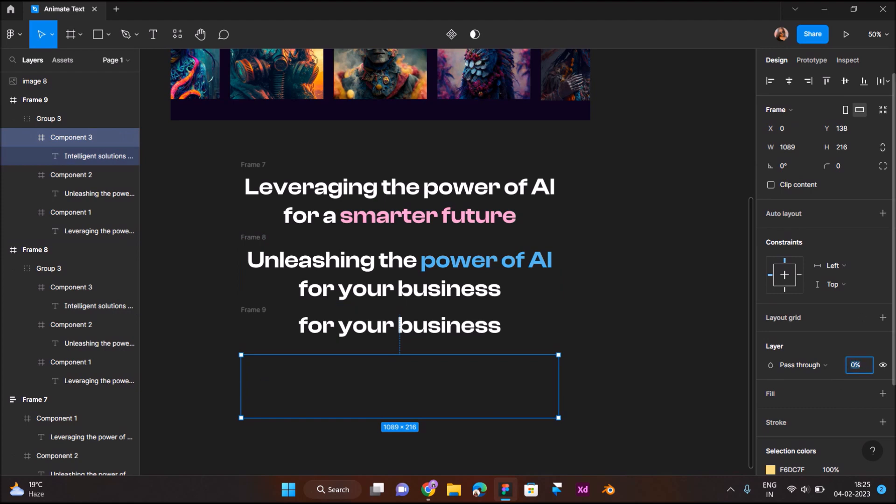
key(Return)
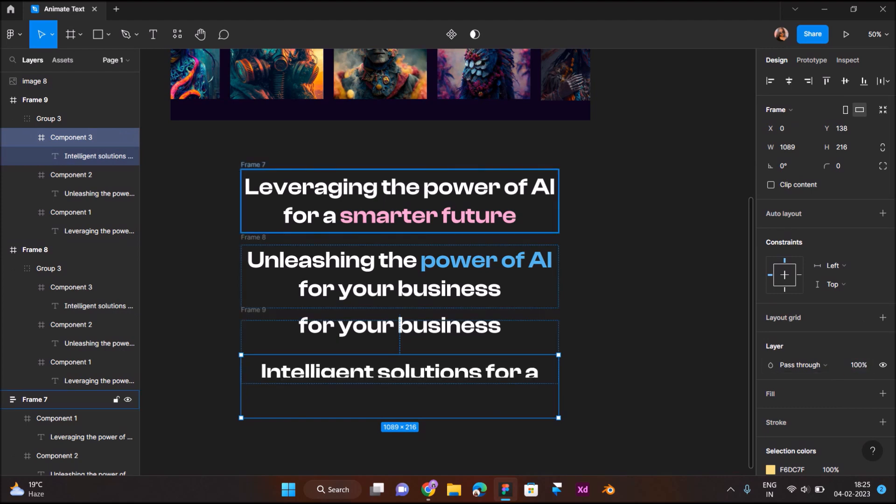
Nudge Group 3 in Frame 9 up to Y -527 so the "Intelligent solutions for a connected world" heading fills the frame
click(70, 119)
key(Up)
key(Up)
key(Up)
key(Up)
key(Up)
key(Up)
key(Up)
key(Up)
key(Up)
key(Up)
key(Up)
key(Up)
key(Up)
key(Up)
key(Up)
key(Up)
key(Up)
key(Up)
key(Up)
key(Up)
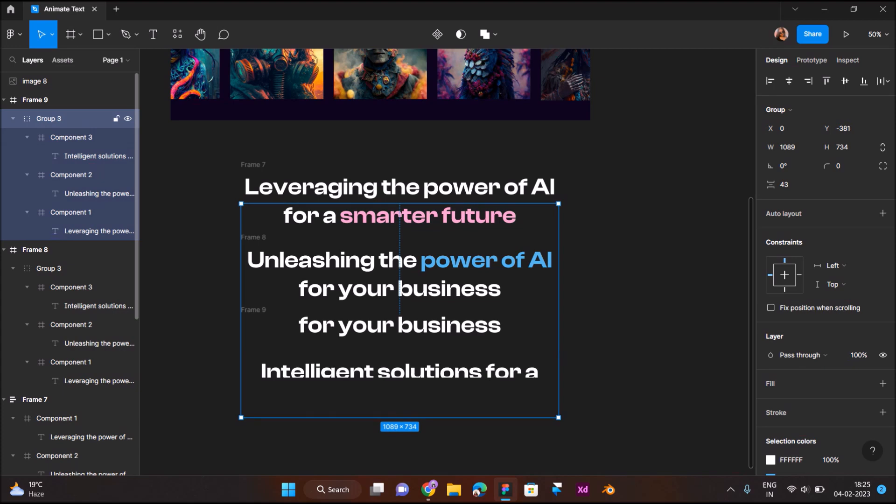
key(Up)
key(Up)
key(Up)
key(Up)
key(Up)
key(Up)
key(Up)
key(Up)
key(Up)
key(Up)
key(Up)
key(Up)
key(Up)
key(Up)
key(Up)
key(Up)
key(Up)
key(Up)
key(Up)
key(Up)
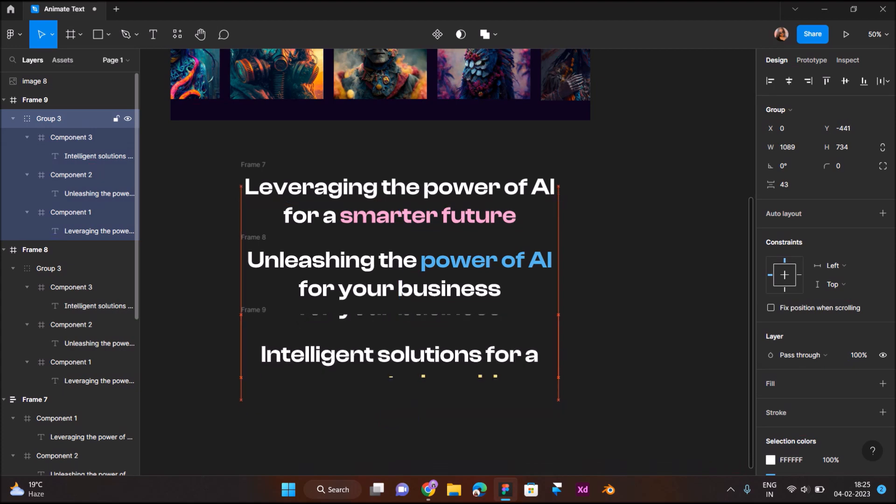
key(Up)
key(Up)
key(Up)
key(Up)
key(Up)
key(Up)
key(Up)
key(Up)
key(Up)
key(Up)
key(Up)
key(Up)
key(Up)
key(Up)
key(Up)
key(Up)
key(Up)
key(Up)
key(Up)
key(Up)
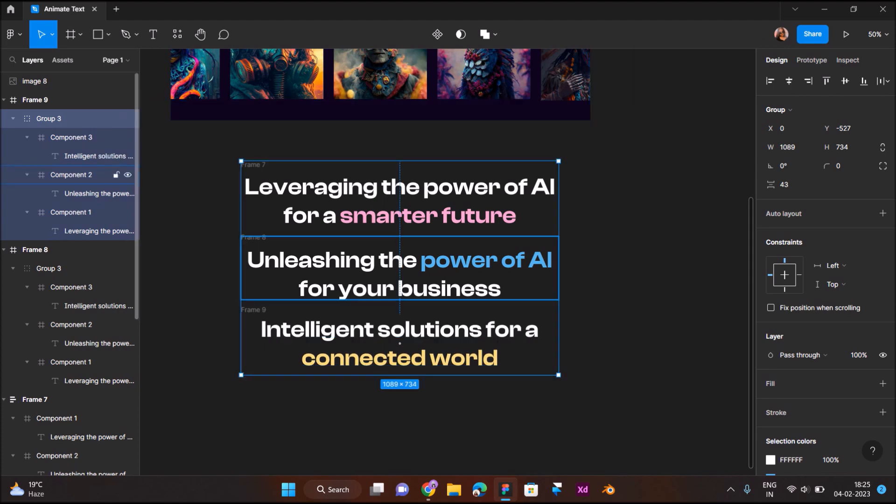
Set the layer opacity of Component 2 inside Frame 9's group to 0% and clear the selection
click(96, 194)
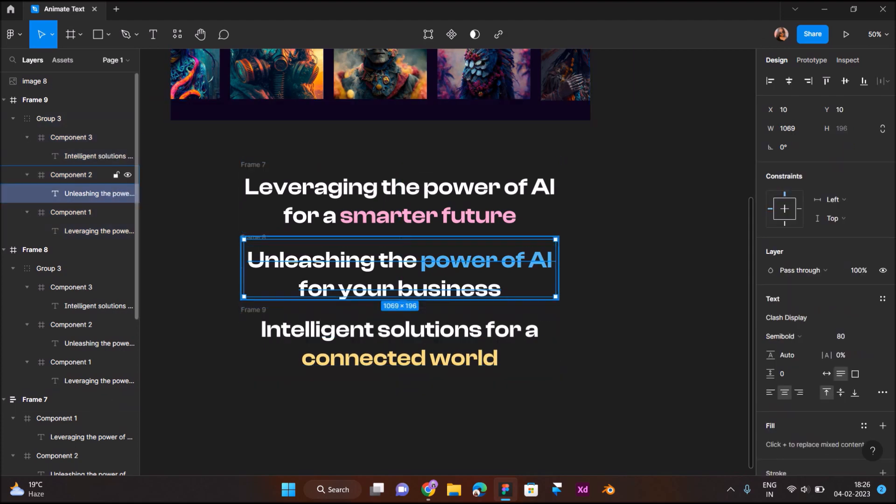
click(71, 175)
text(0)
key(Return)
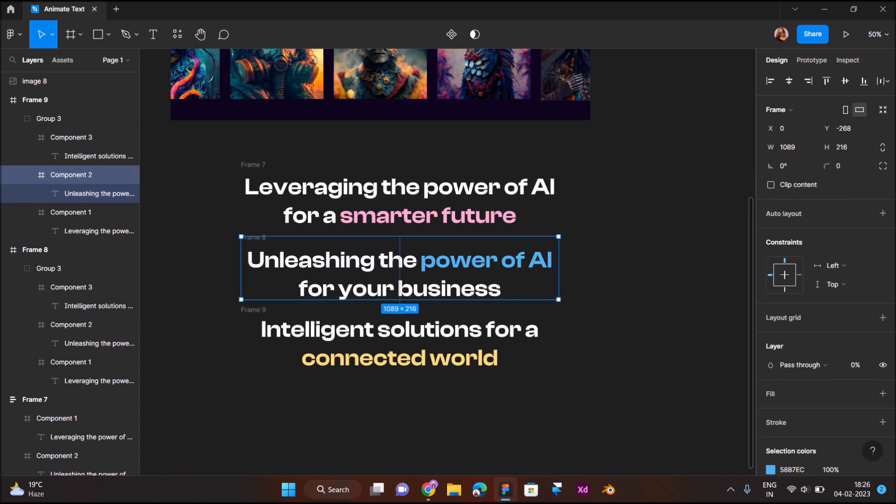
click(646, 303)
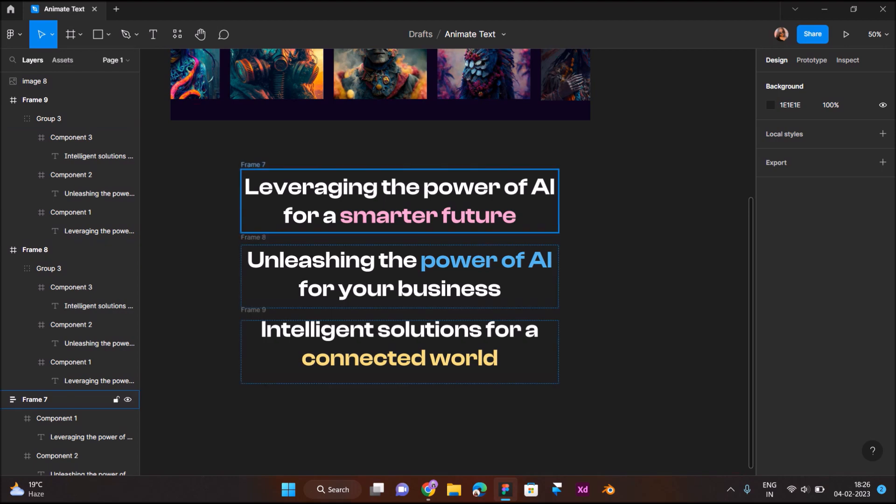
Combine Frame 7, Frame 8 and Frame 9 into one component set and switch to prototype editing
drag(222, 157, 584, 406)
click(437, 34)
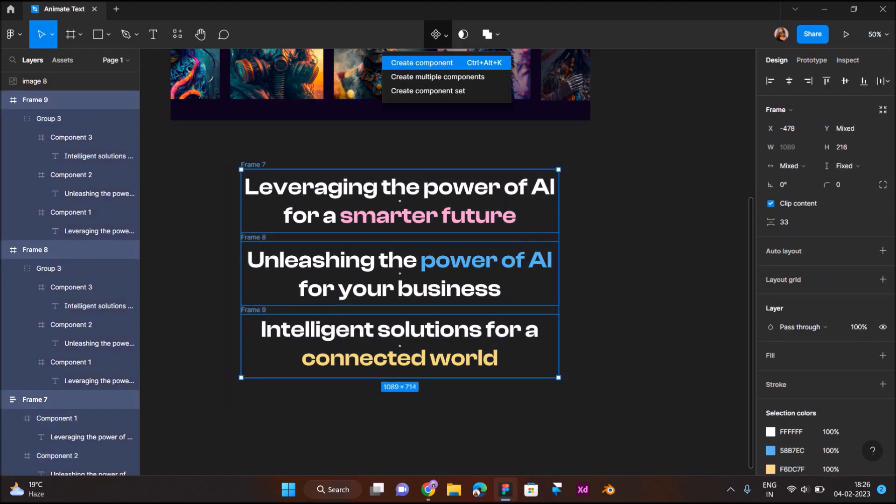
click(438, 77)
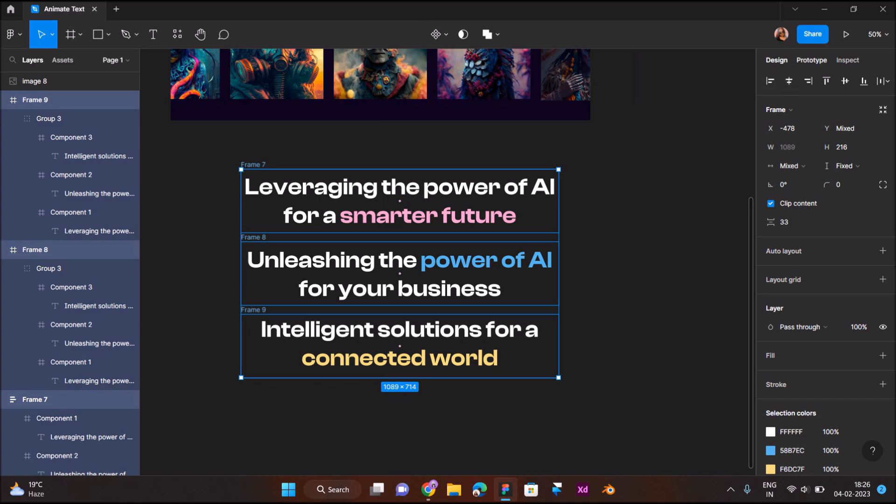
click(812, 60)
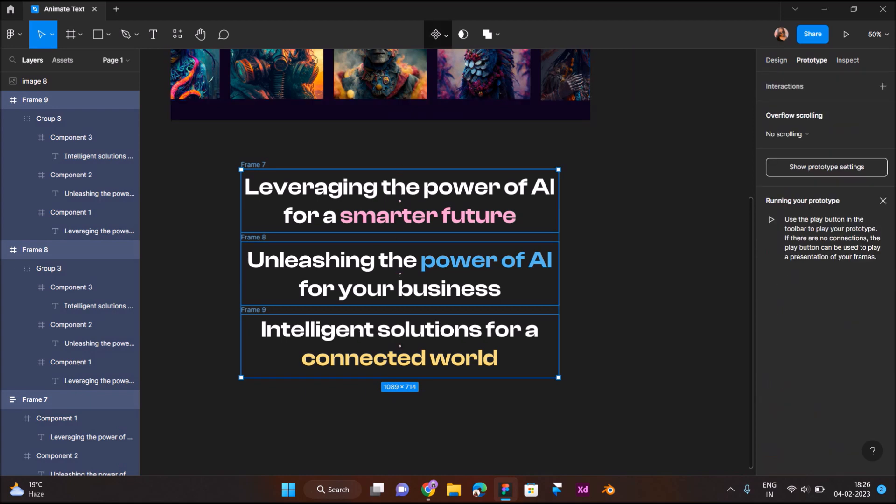
click(438, 34)
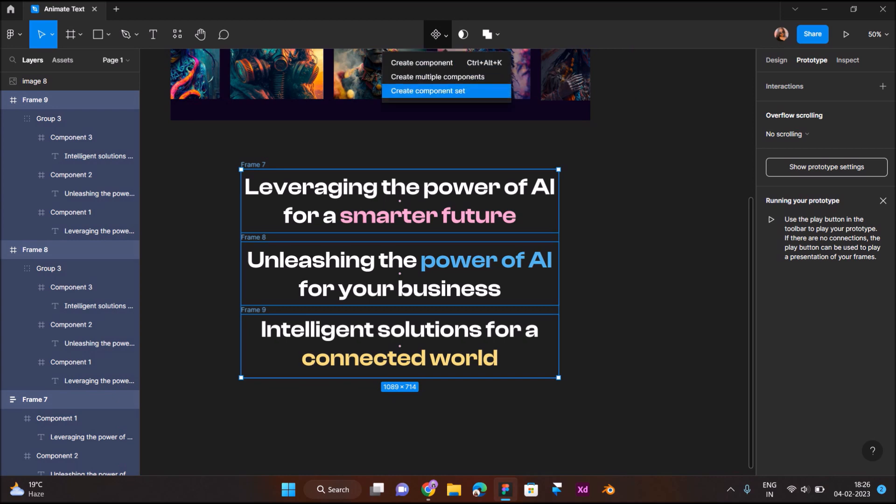
click(428, 90)
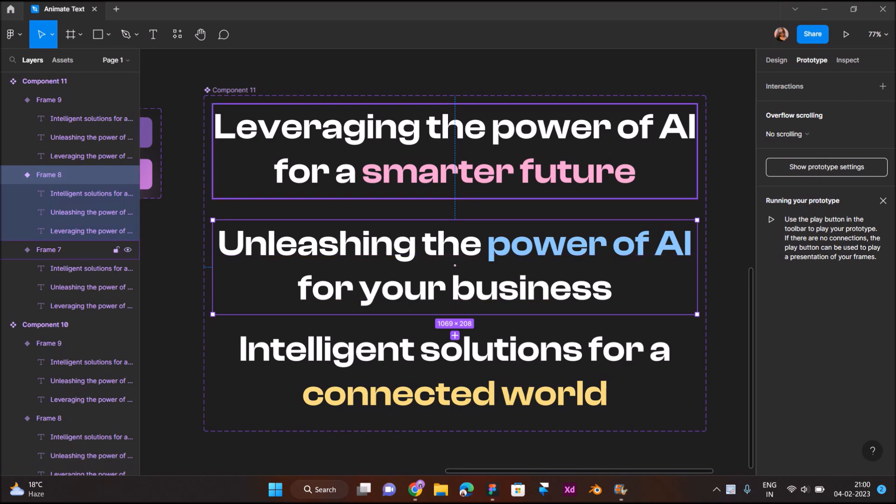
Connect Frame 7 in Component 11 to Frame 8 with a Change to interaction triggered after a 200 ms delay
click(455, 148)
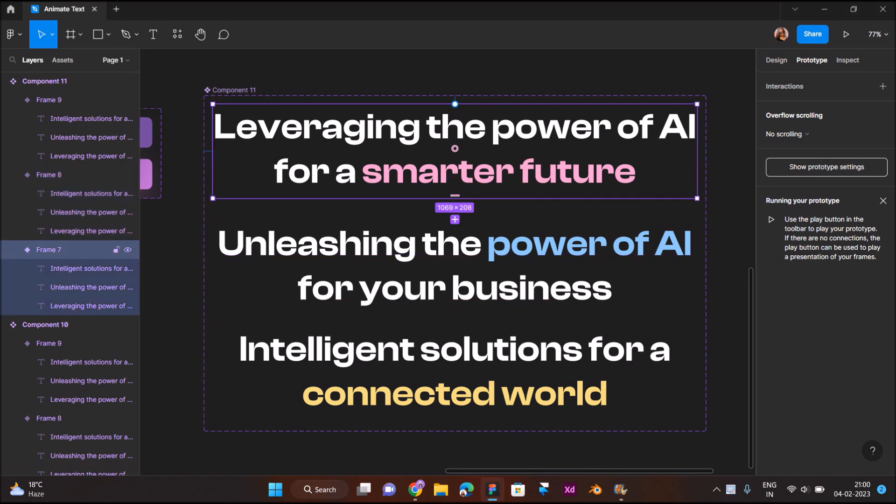
scroll(393, 220, up, 5)
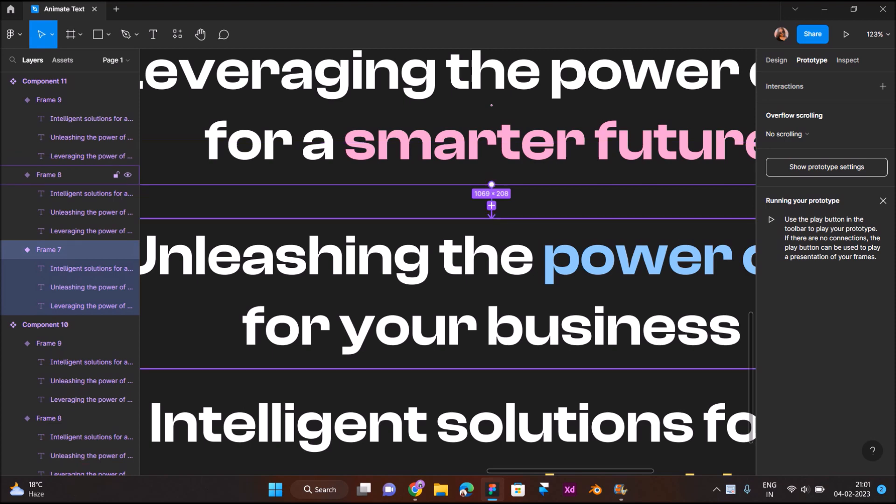
drag(492, 105, 492, 105)
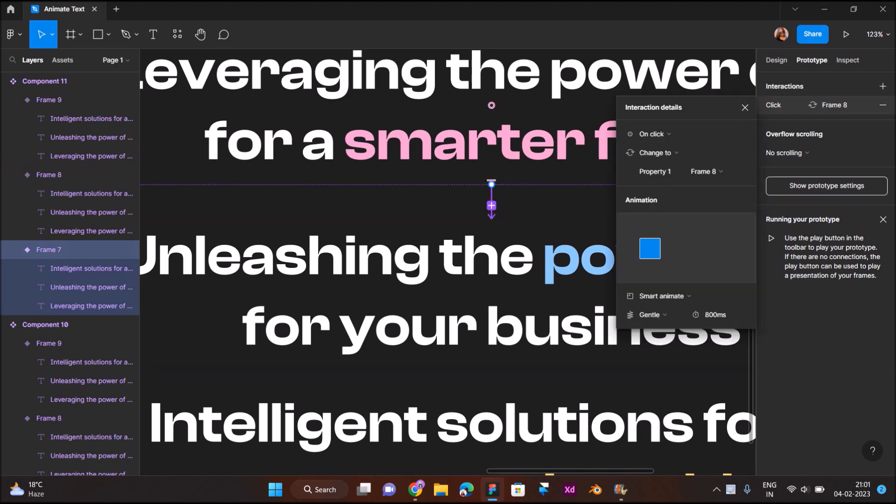
click(687, 134)
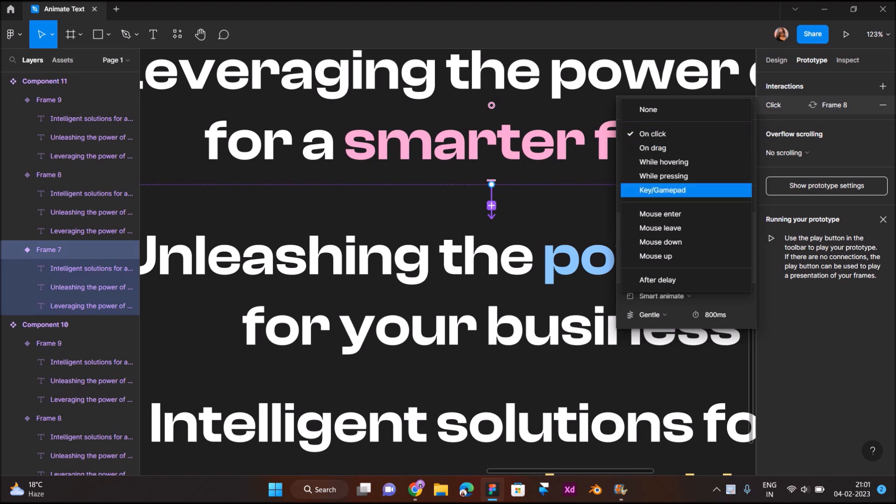
click(686, 280)
click(714, 134)
text(200)
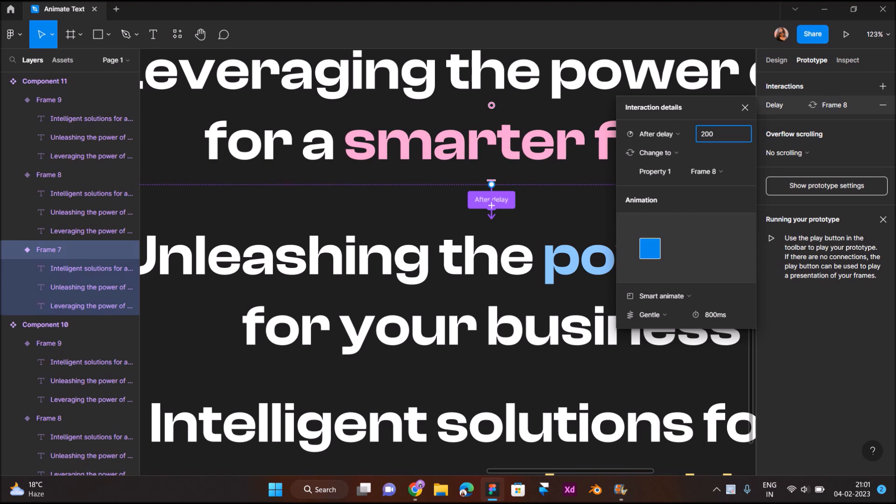
key(Return)
Set the Frame 7 to Frame 8 interaction's animation to Smart animate with Gentle easing and an 800 ms duration
click(662, 296)
click(663, 296)
click(650, 314)
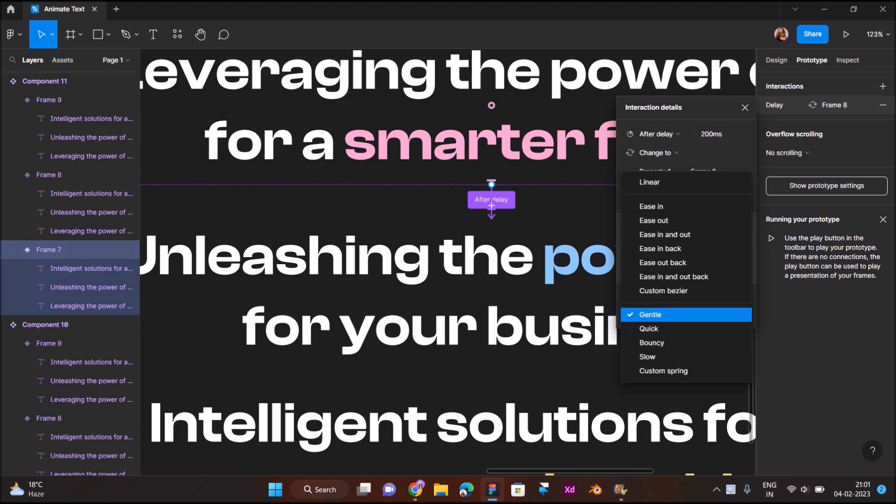
click(650, 315)
click(715, 315)
text(800)
key(Return)
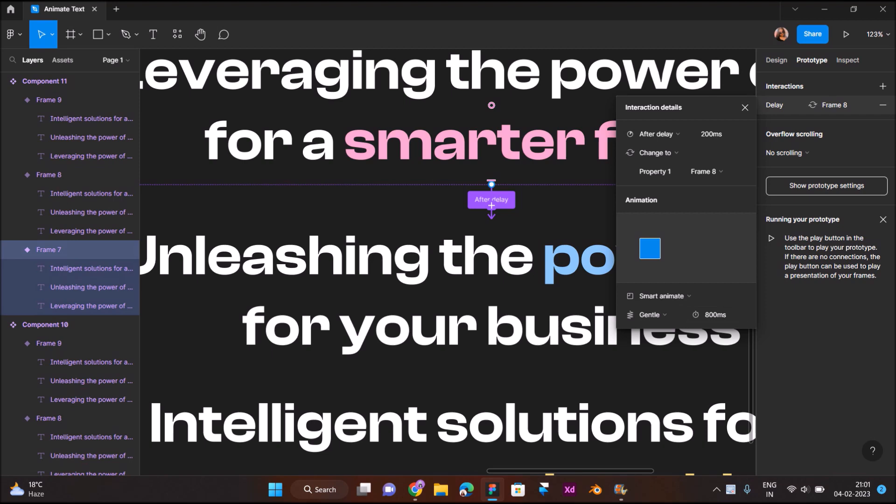
click(745, 107)
Connect Frame 8 in Component 11 to Frame 9 with a Change to interaction triggered after a 200 ms delay
scroll(540, 249, down, 2)
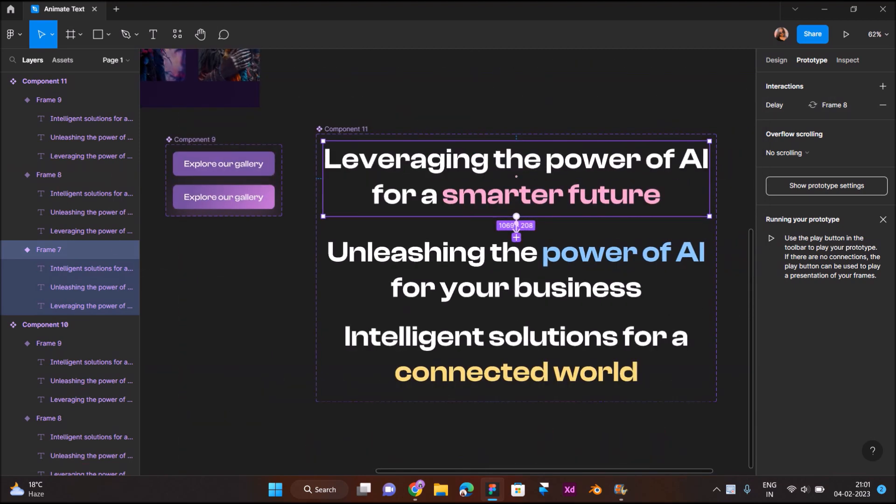
click(537, 255)
scroll(537, 255, up, 1)
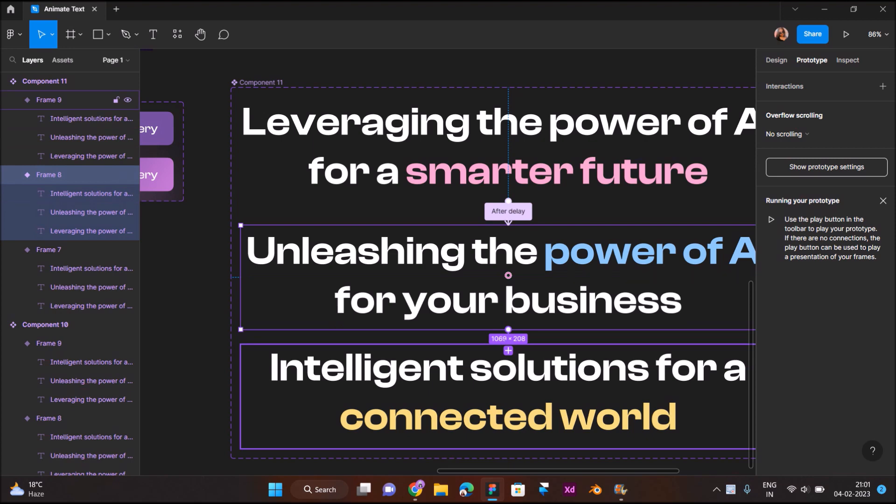
drag(508, 329, 510, 369)
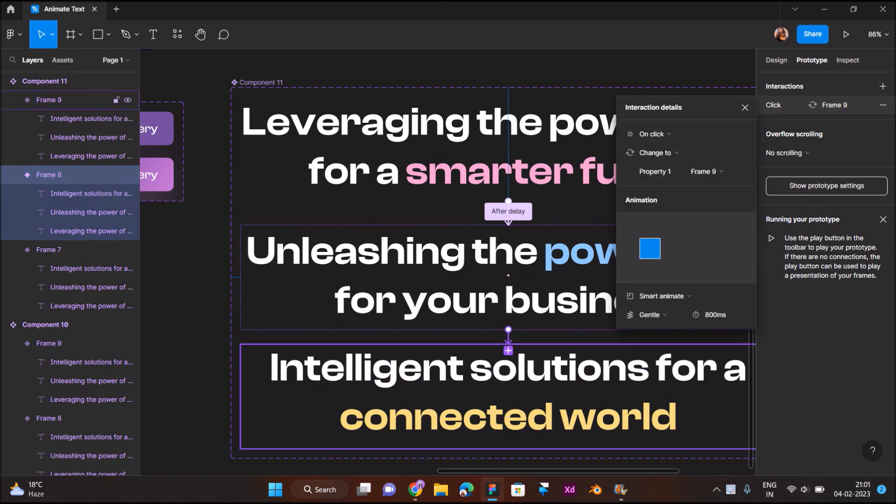
click(686, 134)
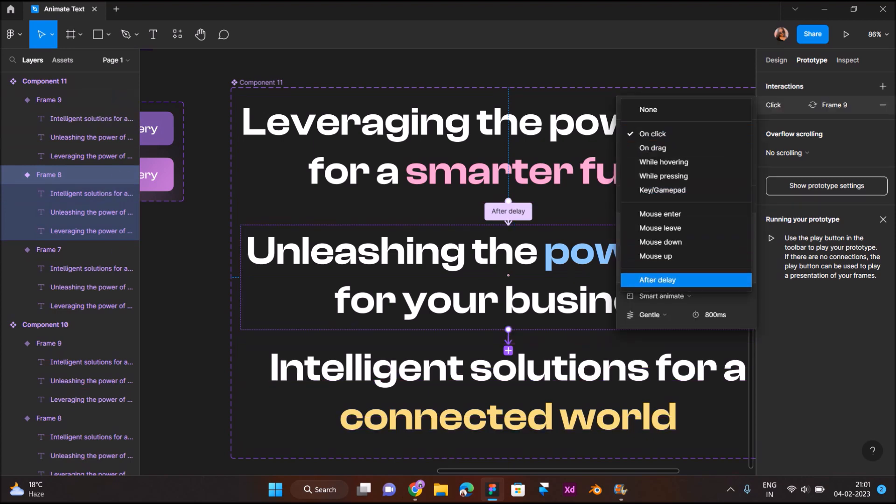
click(687, 280)
click(724, 134)
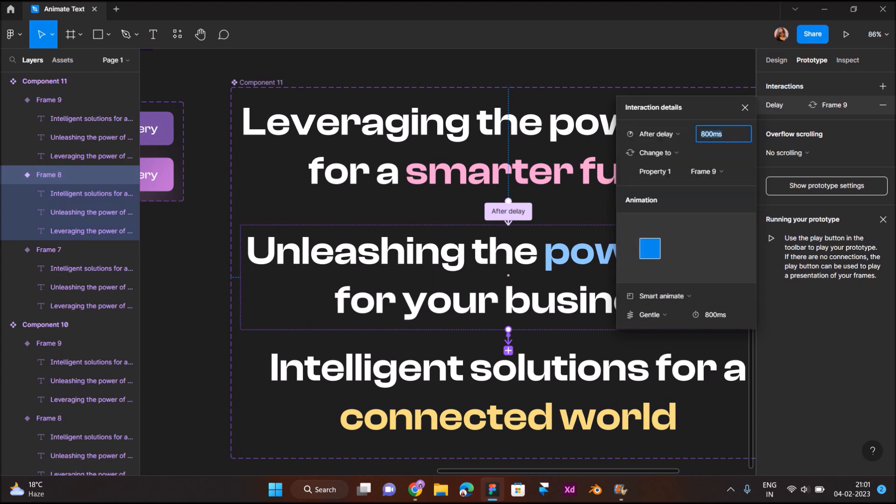
text(200)
key(Return)
Connect Frame 9 back to Frame 7 with a 200 ms After delay trigger and Gentle Smart animate easing, and clear the selection
click(49, 100)
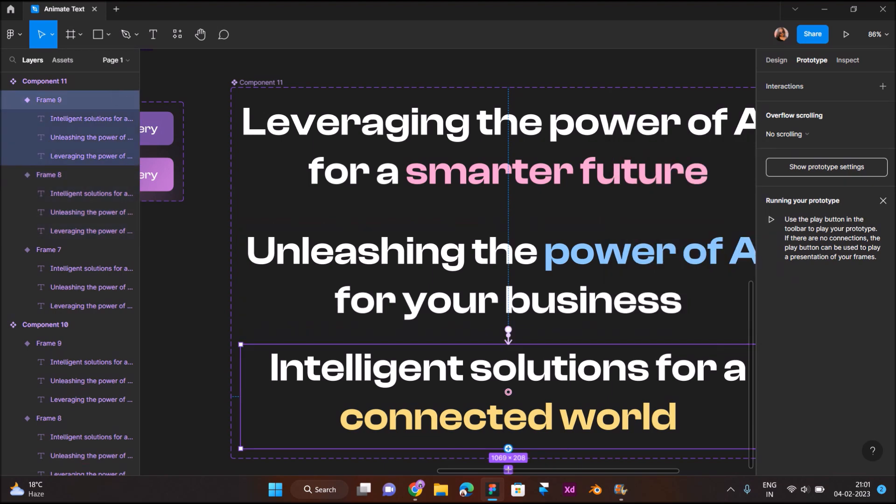
drag(518, 345, 509, 202)
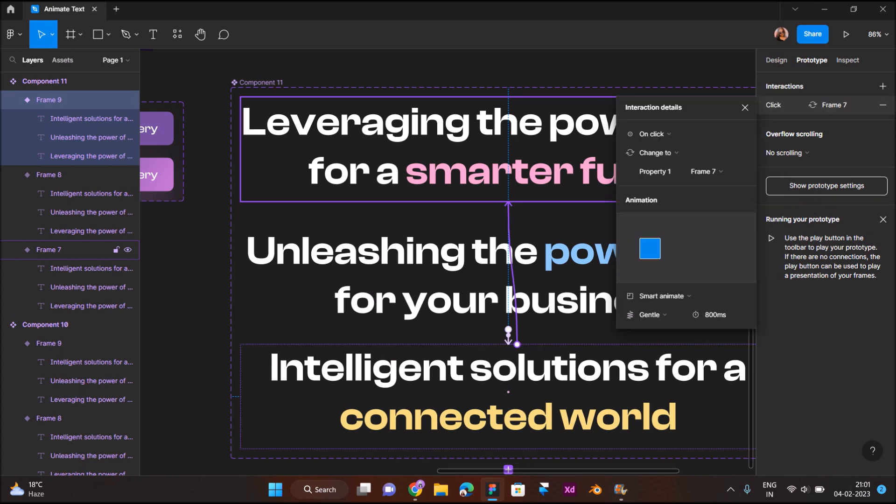
click(652, 134)
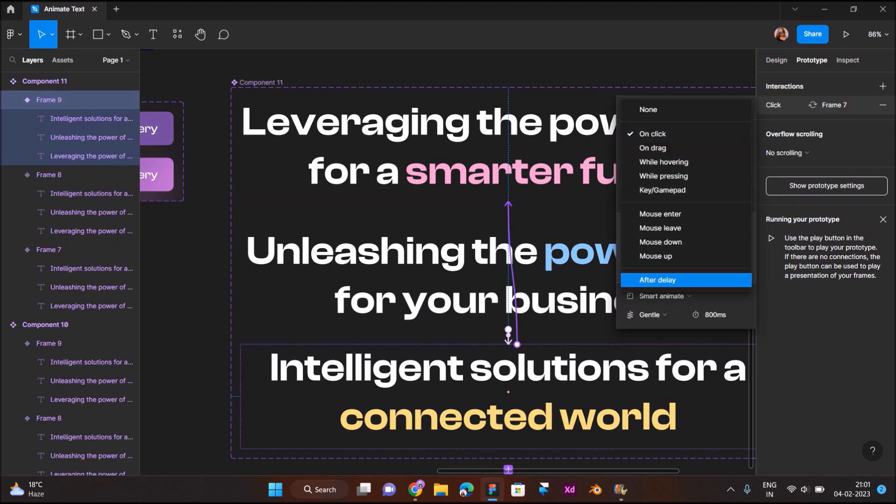
click(657, 280)
click(724, 134)
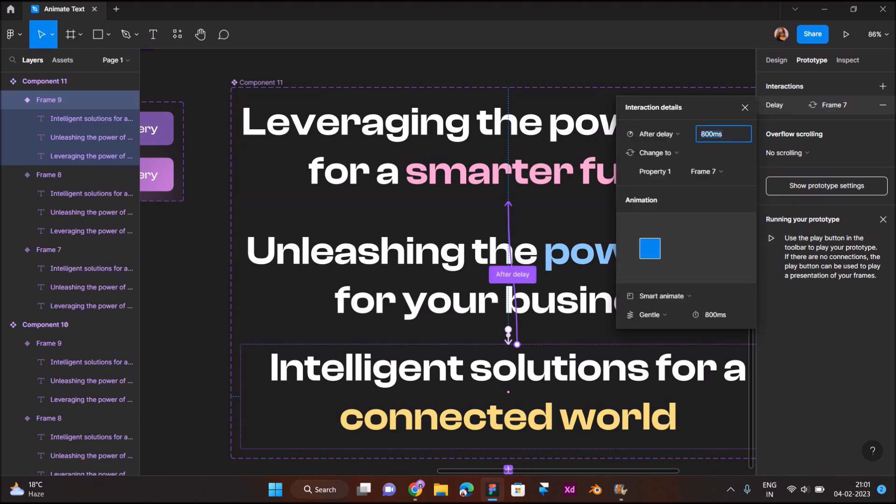
text(2)
key(Return)
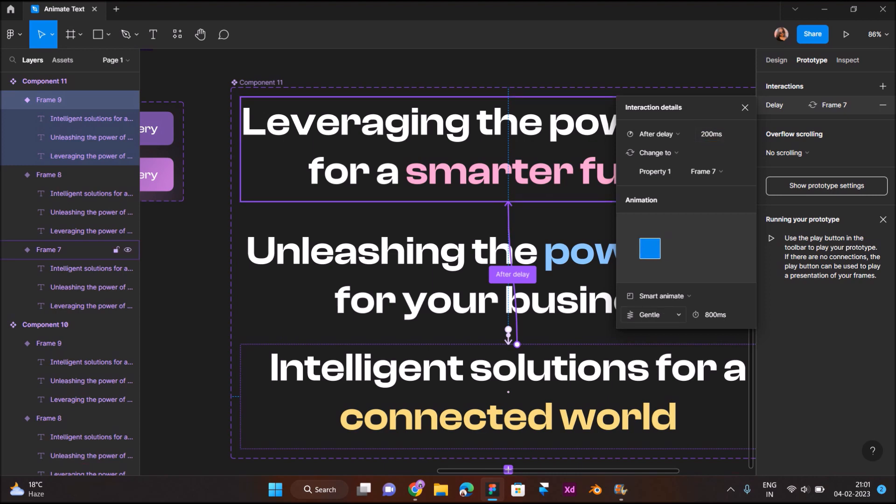
click(653, 315)
click(654, 314)
click(745, 107)
click(619, 74)
Select the Desktop - 1 frame and run the prototype from it
scroll(619, 77, down, 3)
scroll(618, 77, up, 4)
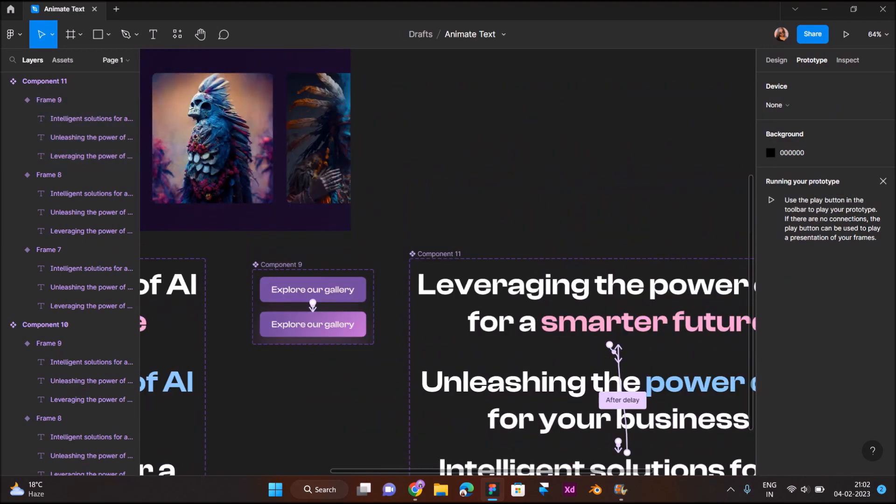
scroll(448, 261, left, 8)
scroll(448, 261, up, 5)
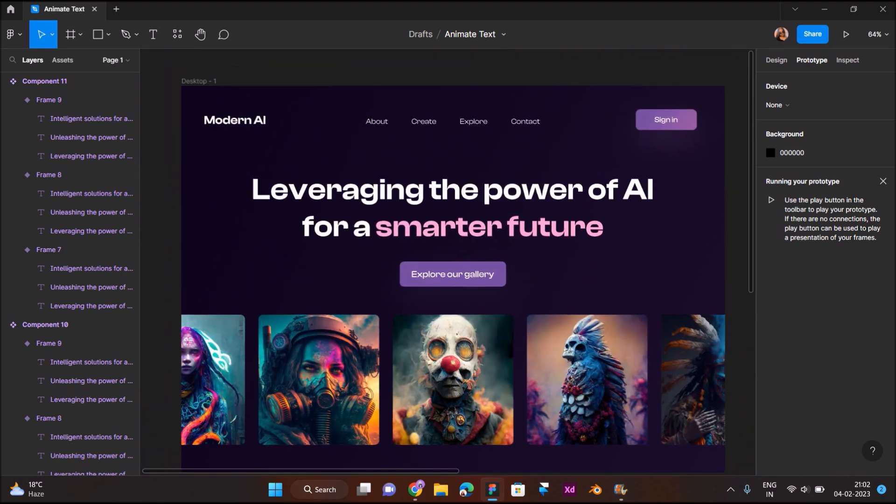
click(452, 85)
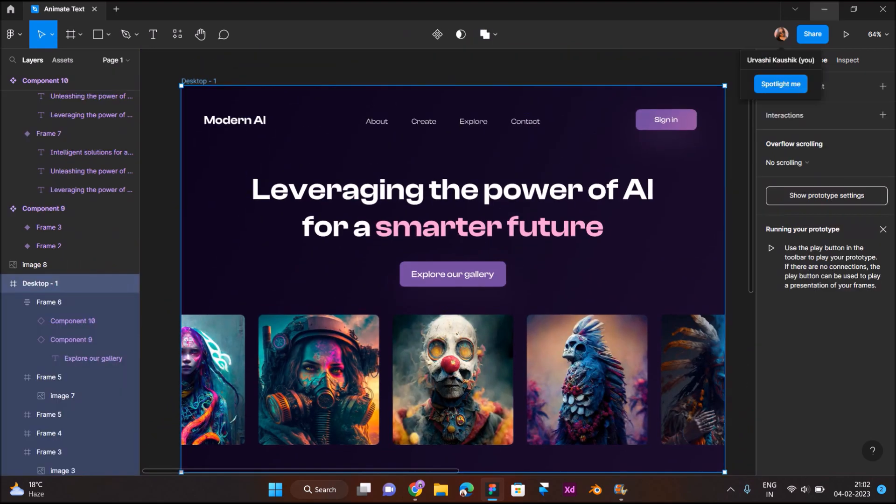
click(846, 34)
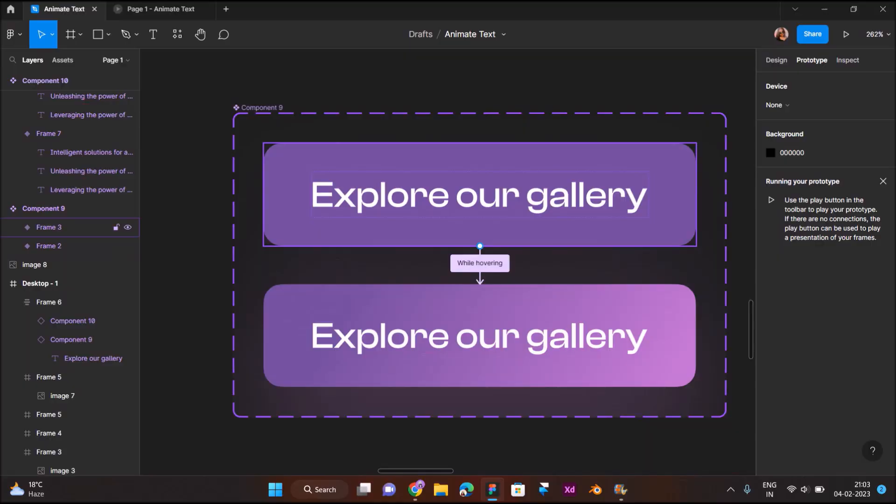
Examine the While hovering interaction between Component 9's two button variants and the gallery button in Desktop - 1
click(480, 195)
scroll(480, 194, right, 2)
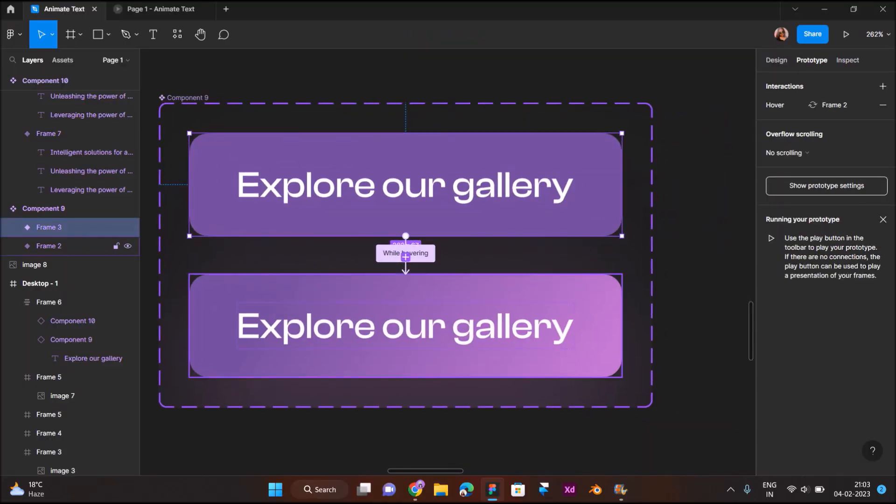
click(414, 276)
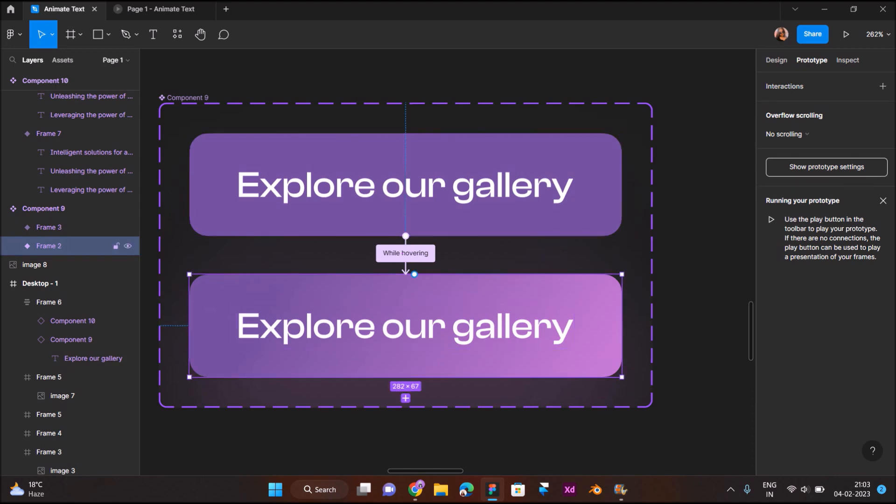
click(406, 255)
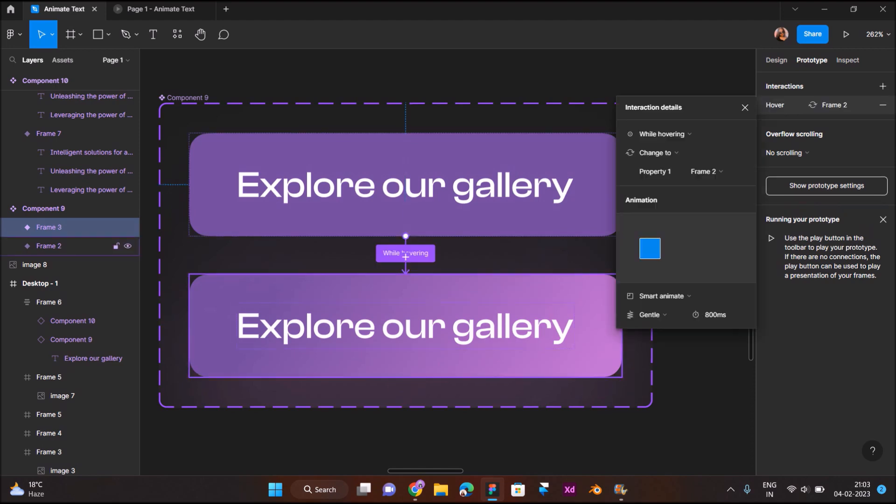
click(686, 134)
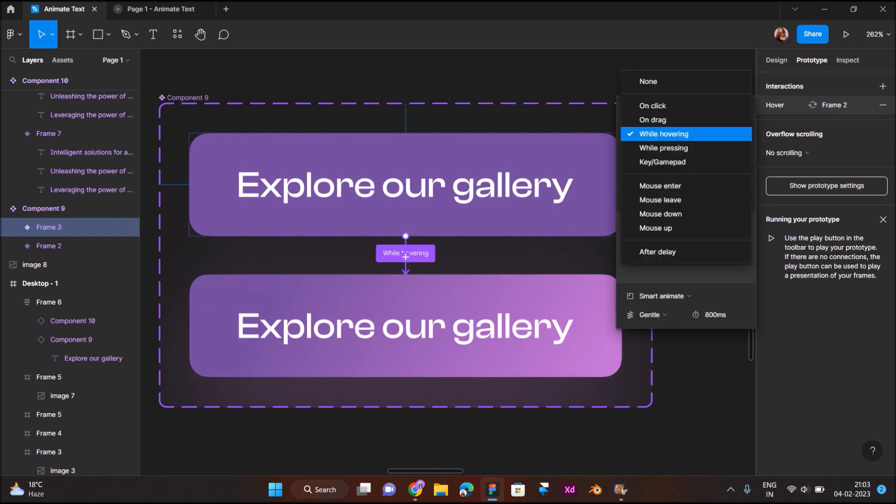
click(670, 134)
scroll(456, 180, down, 3)
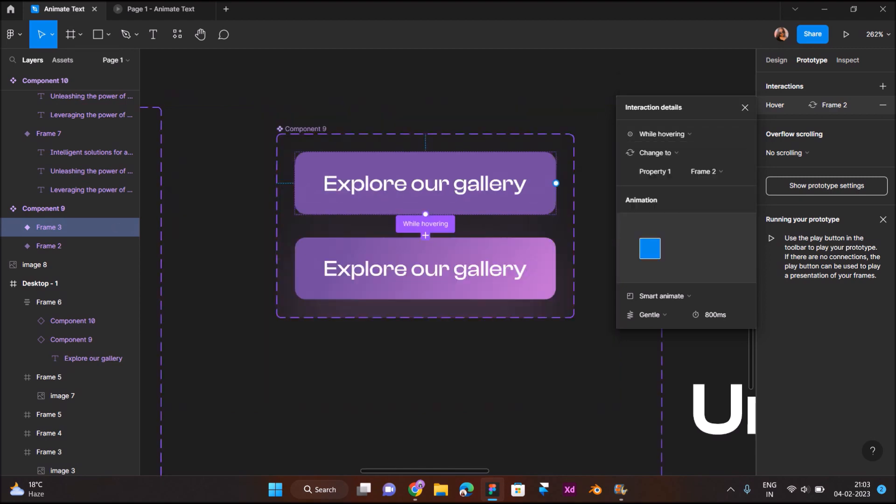
click(467, 359)
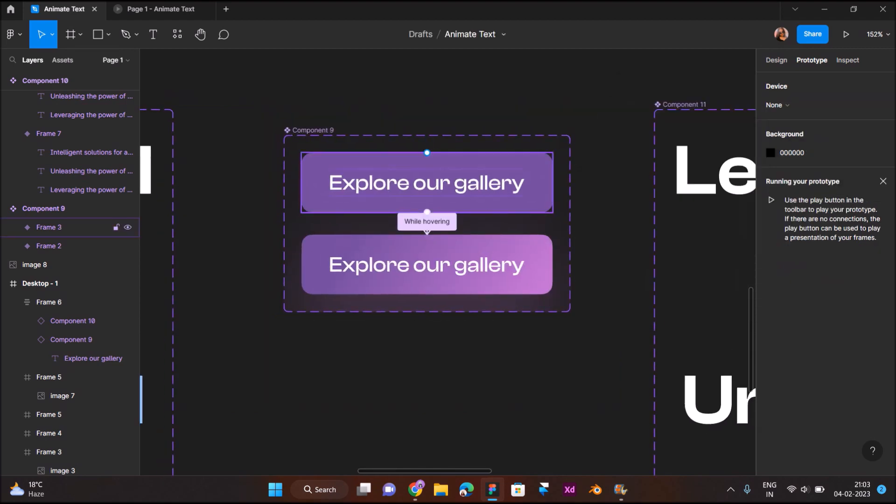
click(500, 167)
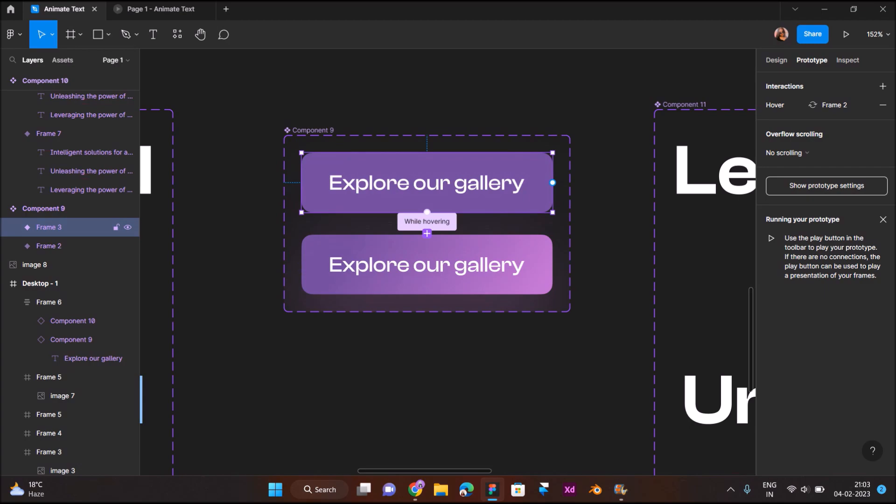
scroll(448, 261, up, 5)
scroll(448, 261, left, 2)
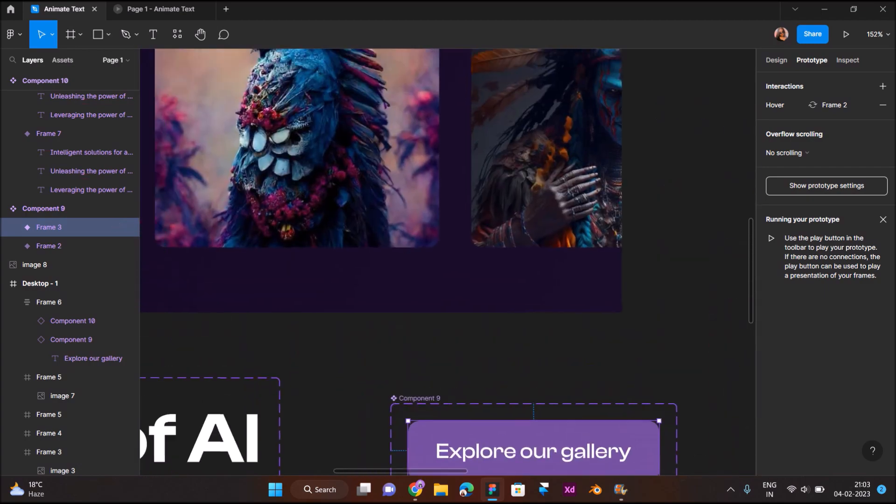
scroll(448, 262, up, 6)
scroll(448, 261, left, 5)
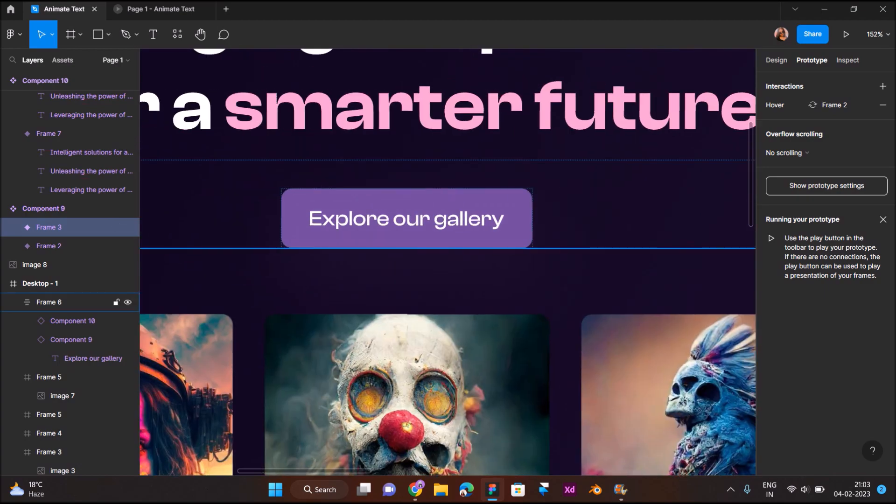